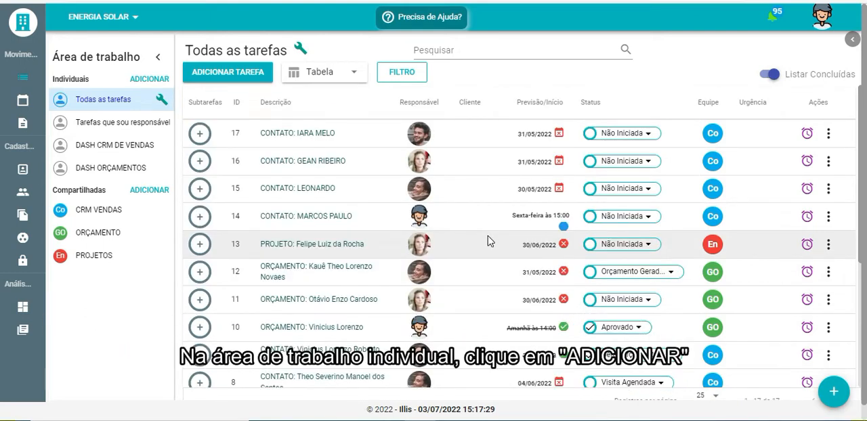
Start a new individual workspace named "Minhas Tarefas do mês" with the Tabela view
{"action": "left_click", "coordinate": [156, 81]}
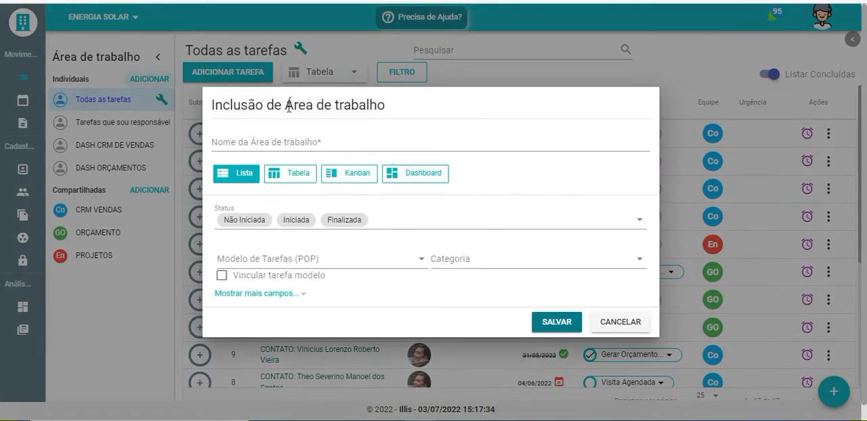
{"action": "left_click", "coordinate": [325, 144]}
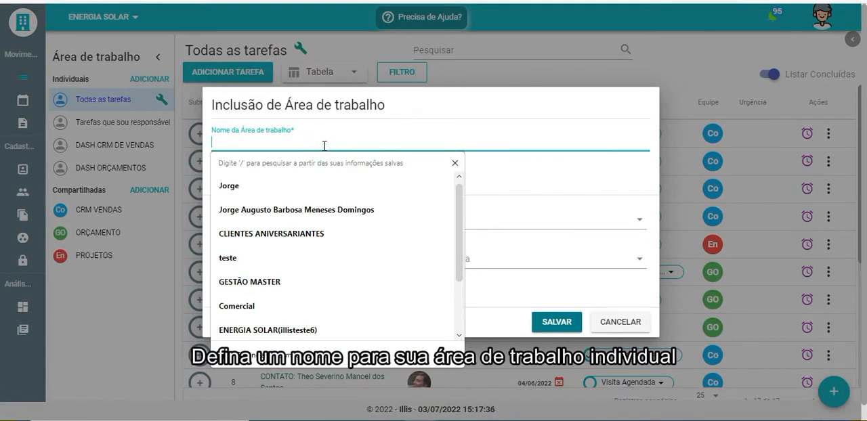
{"action": "type", "text": "Minhá"}
{"action": "key", "text": "BackSpace"}
{"action": "key", "text": "BackSpace"}
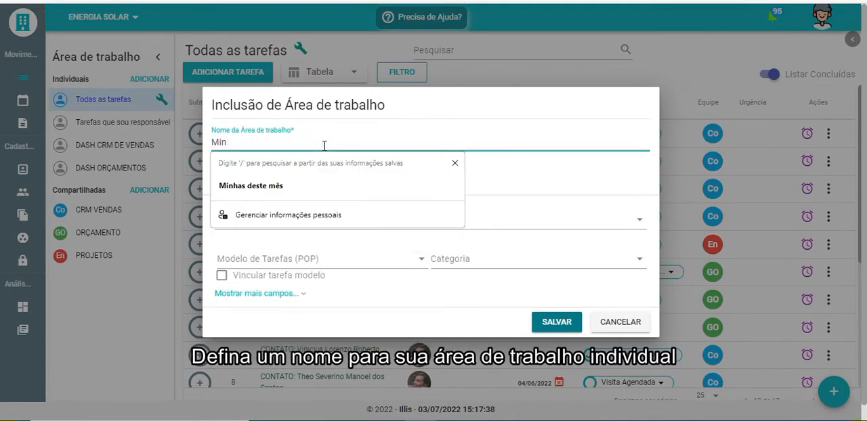
{"action": "type", "text": "has Tarefas do mês"}
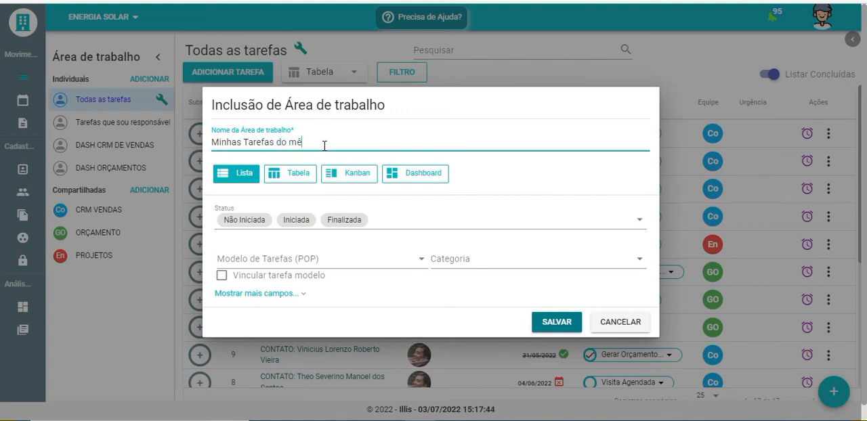
{"action": "left_click", "coordinate": [310, 180]}
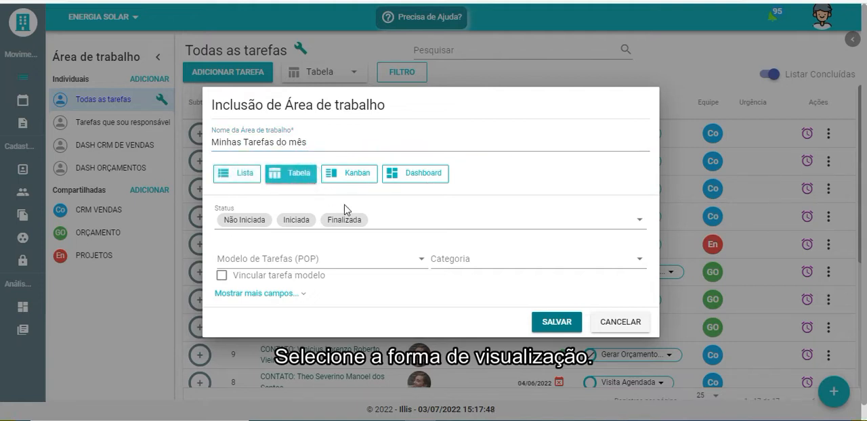
Deselect Não Iniciada, Iniciada and Finalizada so the individual workspace's Status filter is blank
{"action": "left_click", "coordinate": [382, 224]}
{"action": "left_click", "coordinate": [264, 283]}
{"action": "left_click", "coordinate": [271, 312]}
{"action": "left_click", "coordinate": [269, 333]}
{"action": "left_click", "coordinate": [439, 191]}
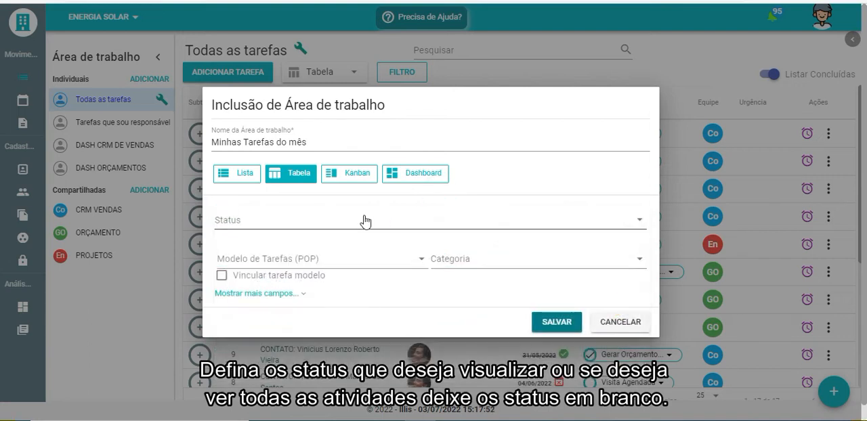
Filter the individual workspace by the consultant as Responsável and Mensal as Previsão, and save it
{"action": "left_click", "coordinate": [257, 295]}
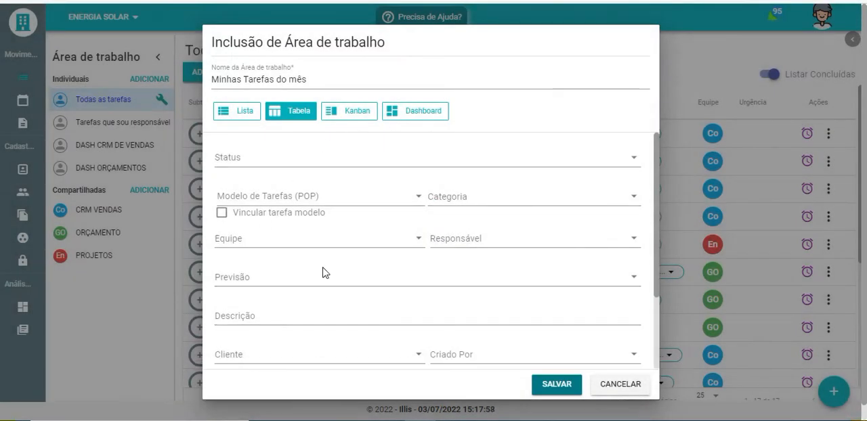
{"action": "left_click", "coordinate": [481, 239]}
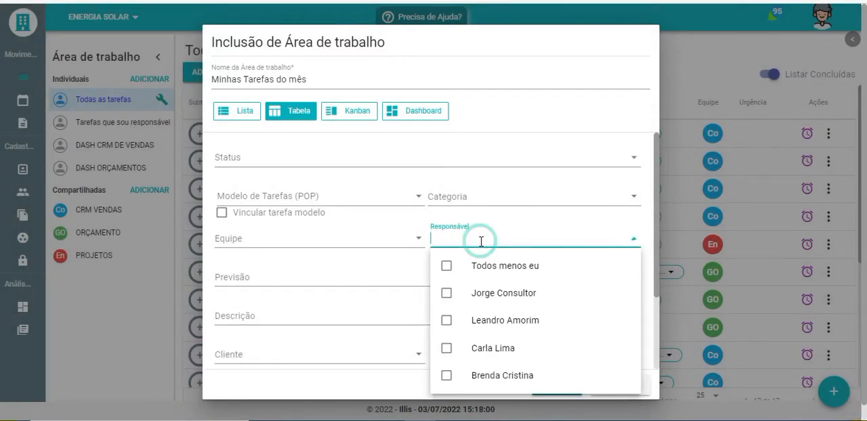
{"action": "left_click", "coordinate": [481, 298]}
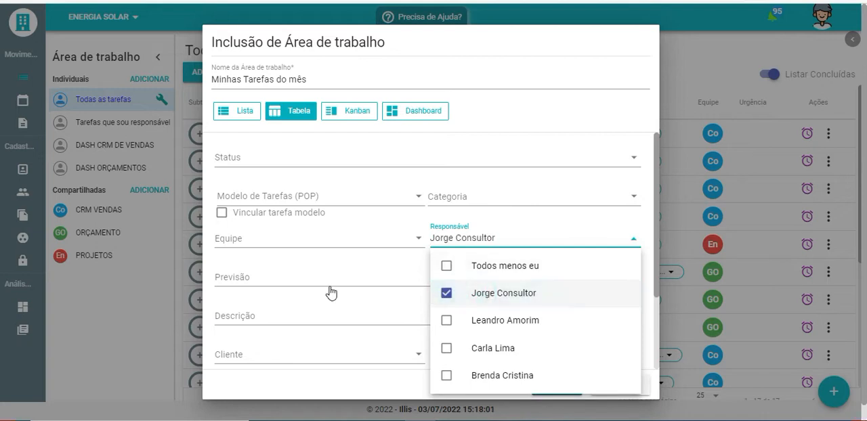
{"action": "left_click", "coordinate": [209, 253]}
{"action": "left_click", "coordinate": [256, 280]}
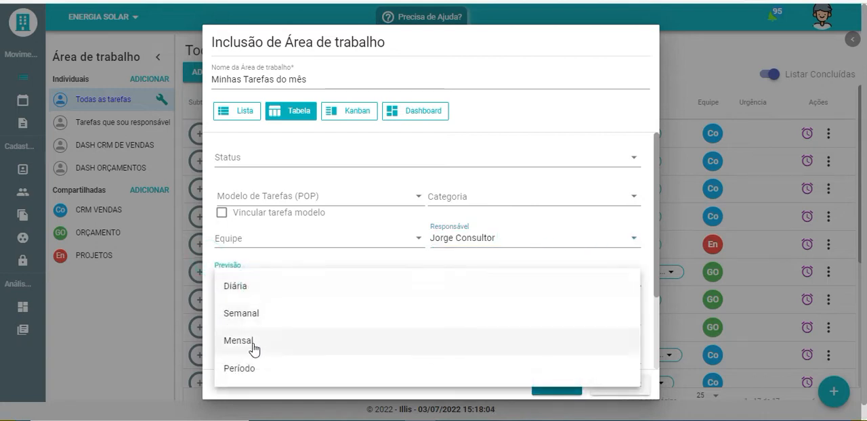
{"action": "left_click", "coordinate": [250, 343]}
{"action": "left_click", "coordinate": [279, 392]}
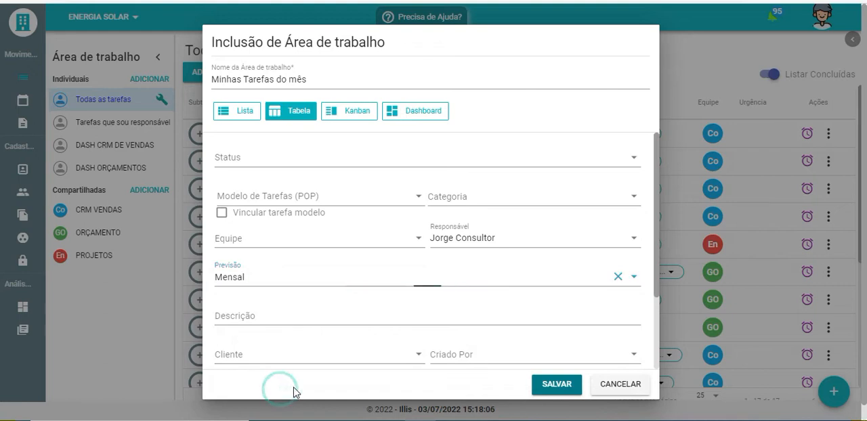
{"action": "left_click", "coordinate": [552, 384]}
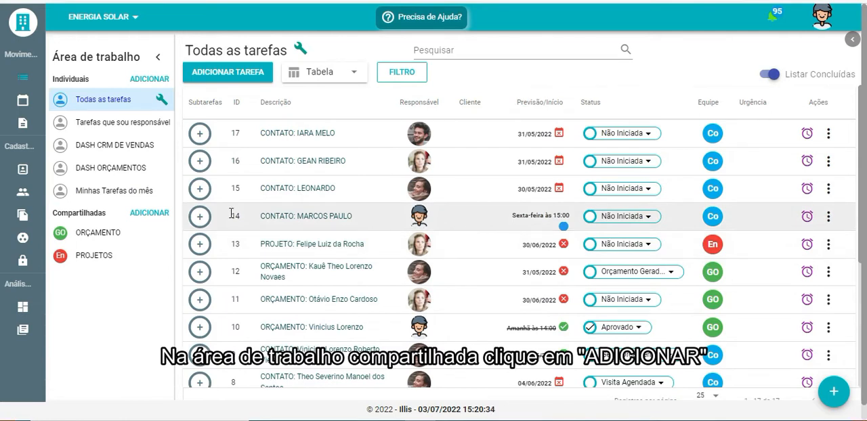
Start a new shared workspace named "CRM DE VENDAS"
{"action": "left_click", "coordinate": [146, 216]}
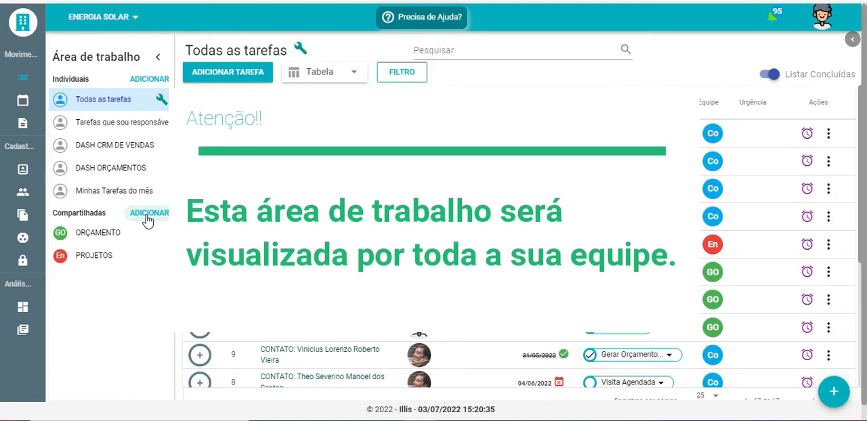
{"action": "left_click", "coordinate": [148, 214]}
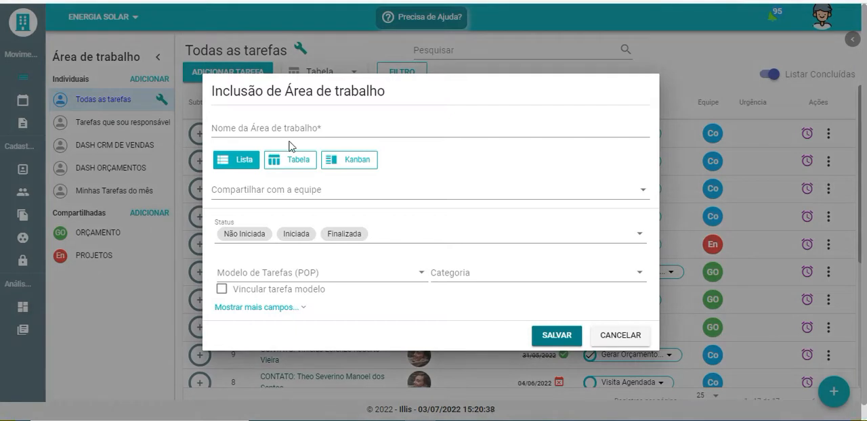
{"action": "left_click", "coordinate": [302, 130]}
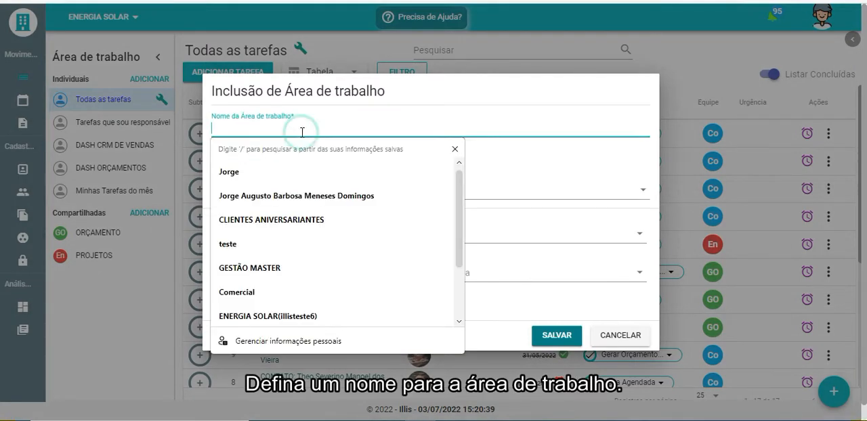
{"action": "type", "text": "CRM"}
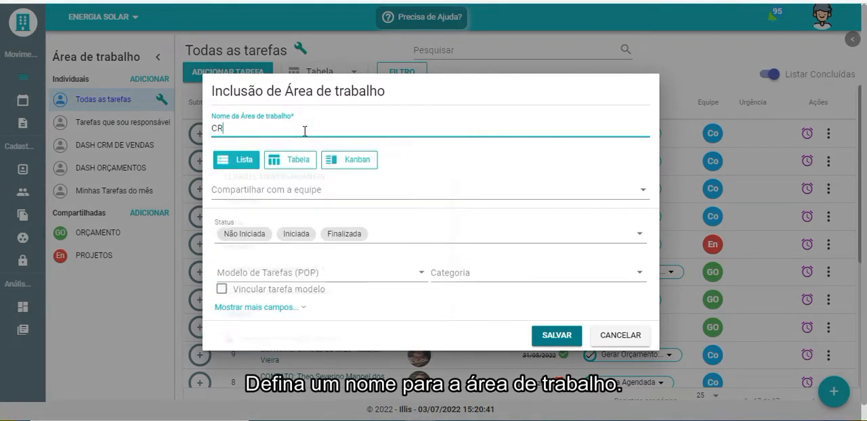
{"action": "key", "text": "Caps_Lock"}
{"action": "type", "text": "DE VENDAS"}
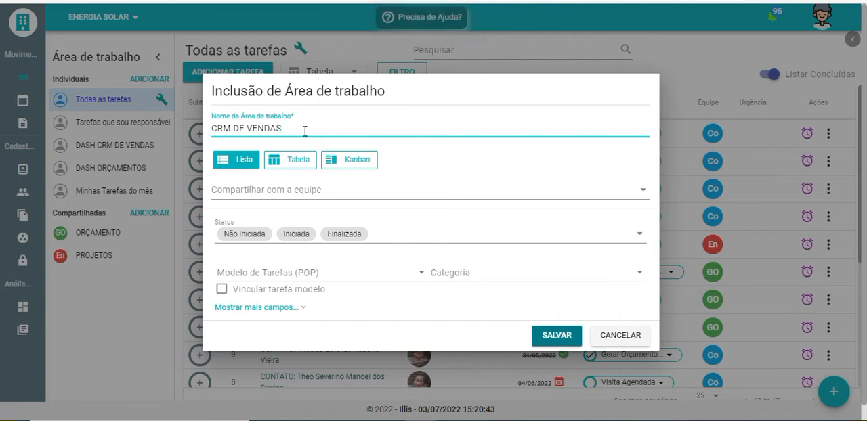
Set the shared workspace to the Kanban view and share it with the Comercial team
{"action": "left_click", "coordinate": [346, 163]}
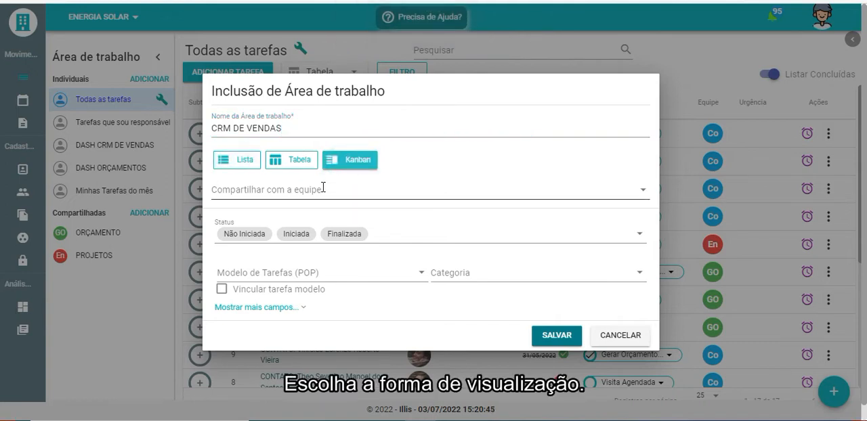
{"action": "left_click", "coordinate": [323, 188]}
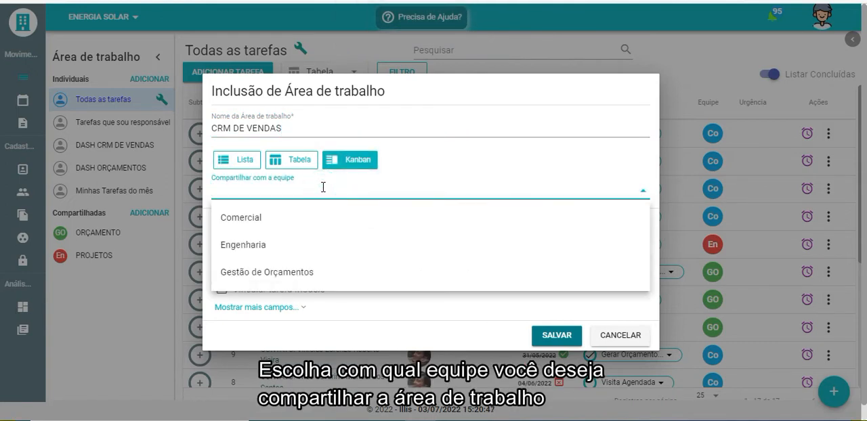
{"action": "left_click", "coordinate": [283, 217]}
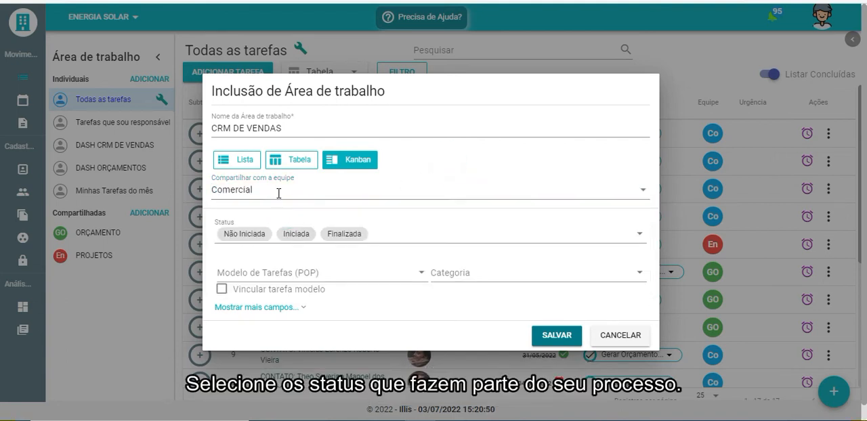
Remove Iniciada and Finalizada from the shared workspace's statuses, keeping Não Iniciada selected
{"action": "left_click", "coordinate": [373, 237]}
{"action": "left_click", "coordinate": [290, 299]}
{"action": "left_click", "coordinate": [288, 326]}
{"action": "left_click", "coordinate": [287, 347]}
{"action": "left_click", "coordinate": [278, 298]}
Find and add the statuses Visita Agendada and Contatos Futuros to the shared workspace
{"action": "left_click", "coordinate": [269, 238]}
{"action": "type", "text": "VISITA"}
{"action": "left_click", "coordinate": [282, 332]}
{"action": "left_click", "coordinate": [272, 248]}
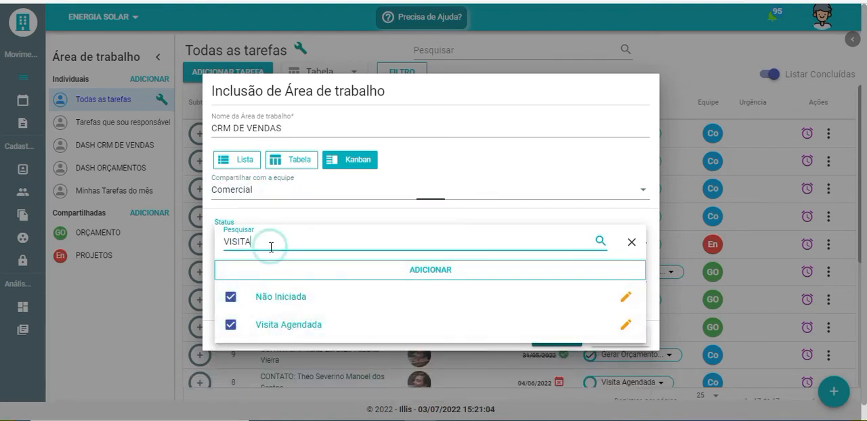
{"action": "key", "text": "BackSpace"}
{"action": "key", "text": "BackSpace"}
{"action": "key", "text": "BackSpace"}
{"action": "key", "text": "BackSpace"}
{"action": "key", "text": "BackSpace"}
{"action": "key", "text": "BackSpace"}
{"action": "type", "text": "CONTATOS"}
{"action": "left_click", "coordinate": [277, 325]}
Find and add the statuses Gerar Orçamentos and Perdidos to the shared workspace
{"action": "key", "text": "BackSpace"}
{"action": "key", "text": "BackSpace"}
{"action": "key", "text": "BackSpace"}
{"action": "key", "text": "BackSpace"}
{"action": "key", "text": "BackSpace"}
{"action": "key", "text": "BackSpace"}
{"action": "key", "text": "BackSpace"}
{"action": "key", "text": "BackSpace"}
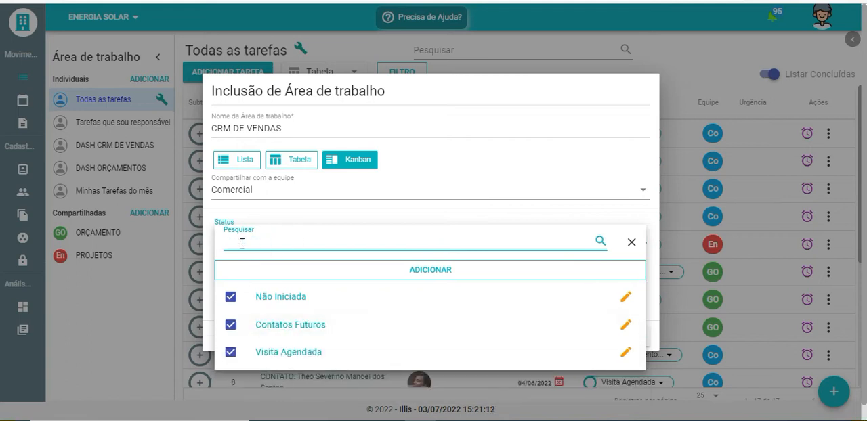
{"action": "left_click", "coordinate": [276, 348]}
{"action": "left_click", "coordinate": [254, 243]}
{"action": "key", "text": "BackSpace"}
{"action": "key", "text": "BackSpace"}
{"action": "key", "text": "BackSpace"}
{"action": "key", "text": "BackSpace"}
{"action": "key", "text": "BackSpace"}
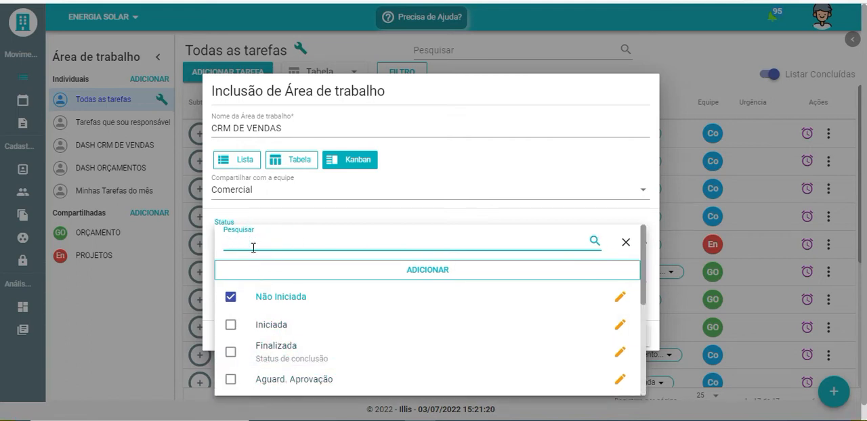
{"action": "type", "text": "PEN"}
{"action": "left_click", "coordinate": [274, 377]}
Search the statuses for "APRO", add Aprovado and close the status list
{"action": "left_click", "coordinate": [271, 238]}
{"action": "key", "text": "BackSpace"}
{"action": "key", "text": "BackSpace"}
{"action": "key", "text": "BackSpace"}
{"action": "type", "text": "APRO"}
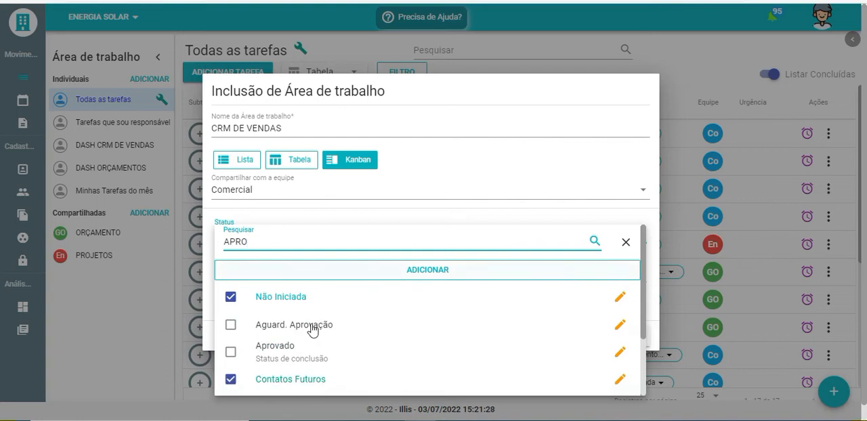
{"action": "left_click", "coordinate": [275, 346]}
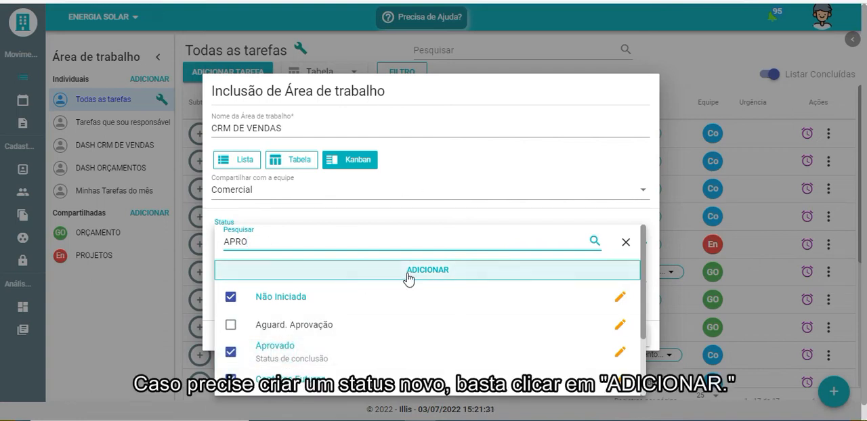
{"action": "left_click", "coordinate": [458, 151]}
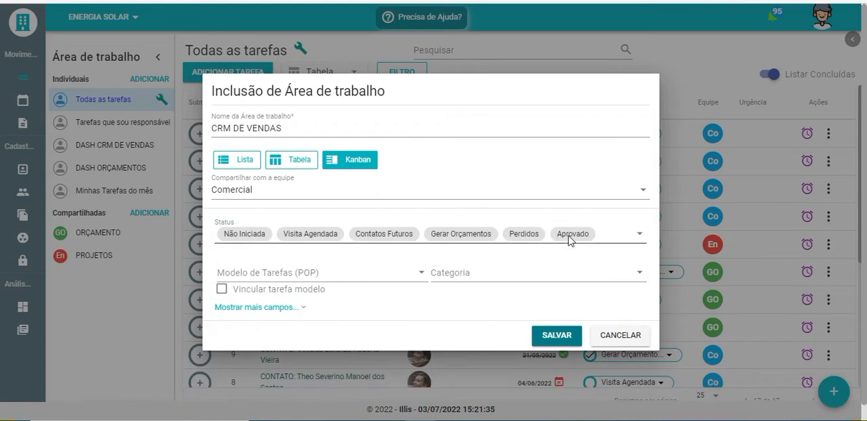
Link the task template "1 - CONTATO:" to the shared workspace and save it
{"action": "left_click", "coordinate": [256, 294]}
{"action": "left_click", "coordinate": [271, 274]}
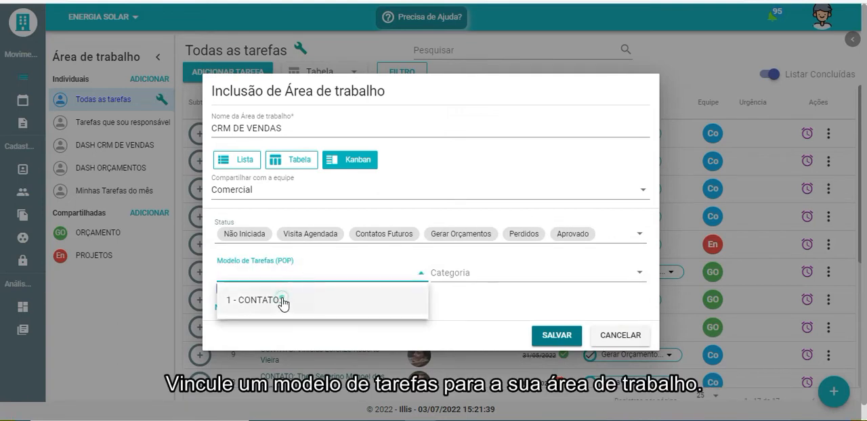
{"action": "left_click", "coordinate": [283, 302]}
{"action": "left_click", "coordinate": [336, 352]}
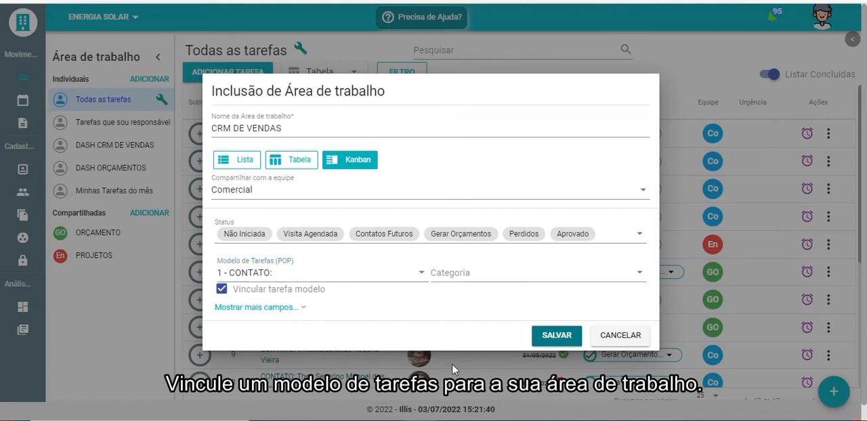
{"action": "left_click", "coordinate": [554, 339]}
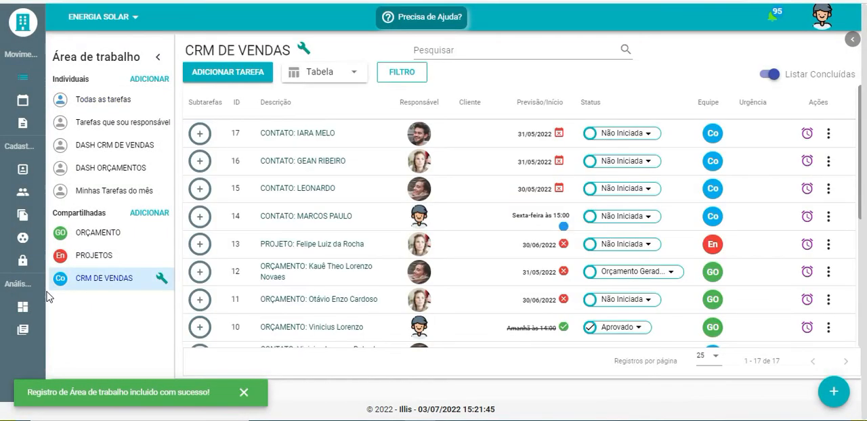
Open the CRM DE VENDAS workspace and add a card described with the contact's full name to the Não Iniciada column
{"action": "left_click", "coordinate": [83, 285]}
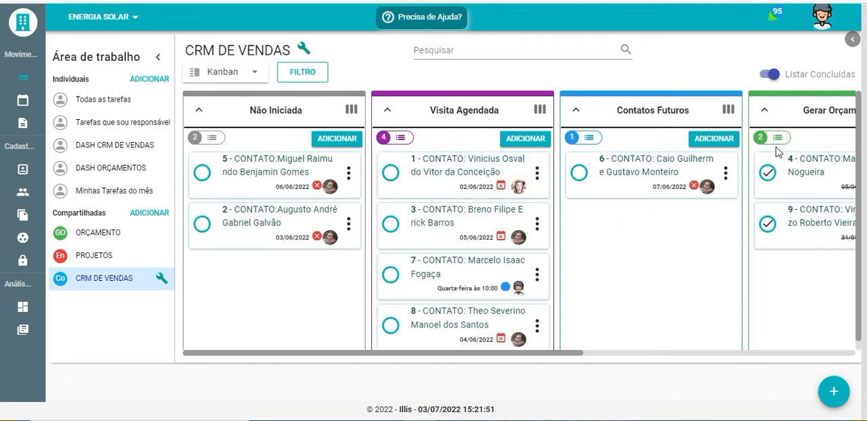
{"action": "left_click_drag", "start_coordinate": [532, 353], "coordinate": [346, 278]}
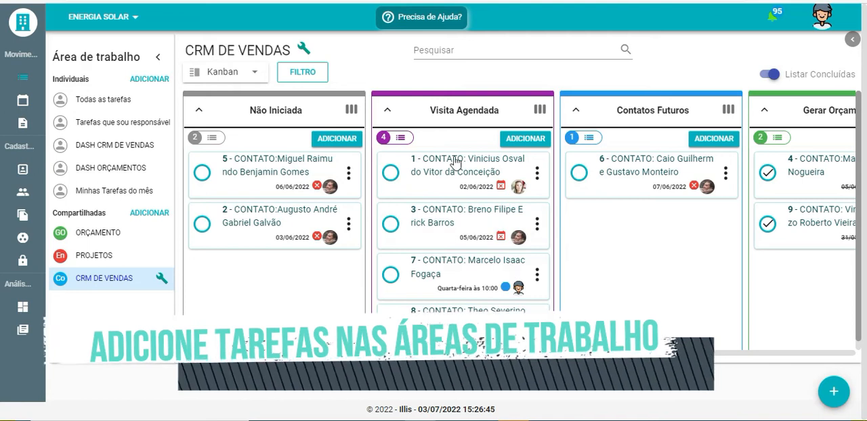
{"action": "left_click", "coordinate": [335, 142]}
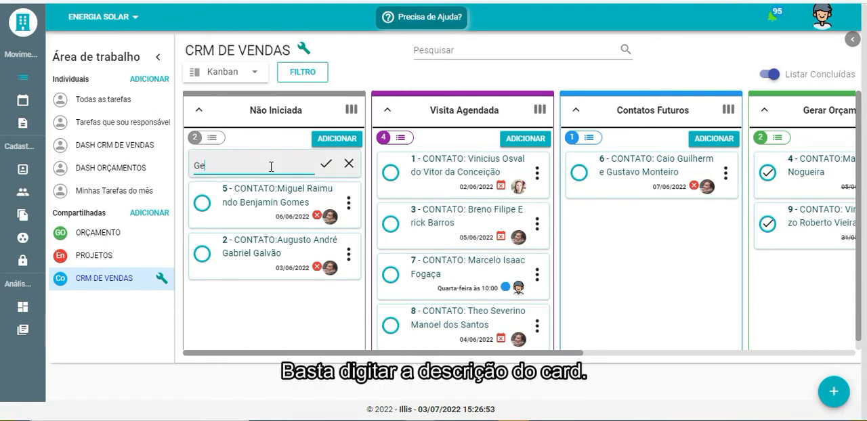
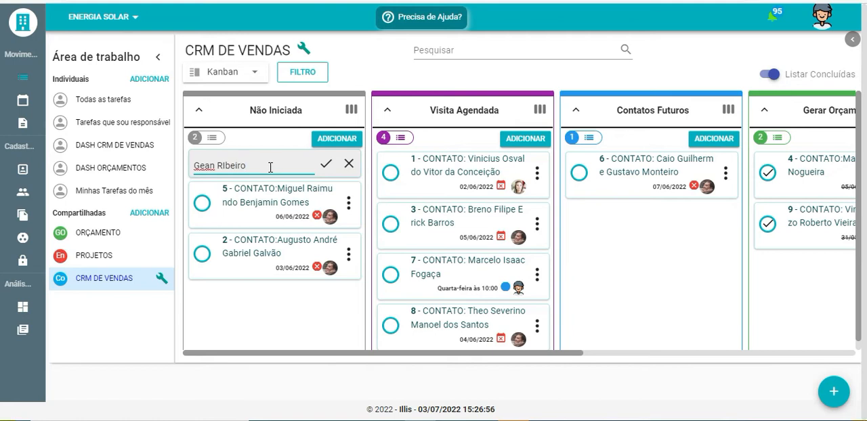
{"action": "left_click", "coordinate": [326, 170]}
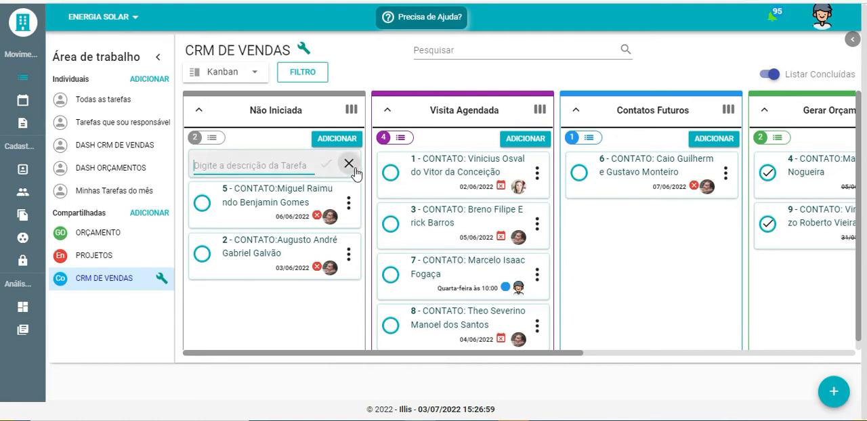
{"action": "left_click", "coordinate": [349, 166]}
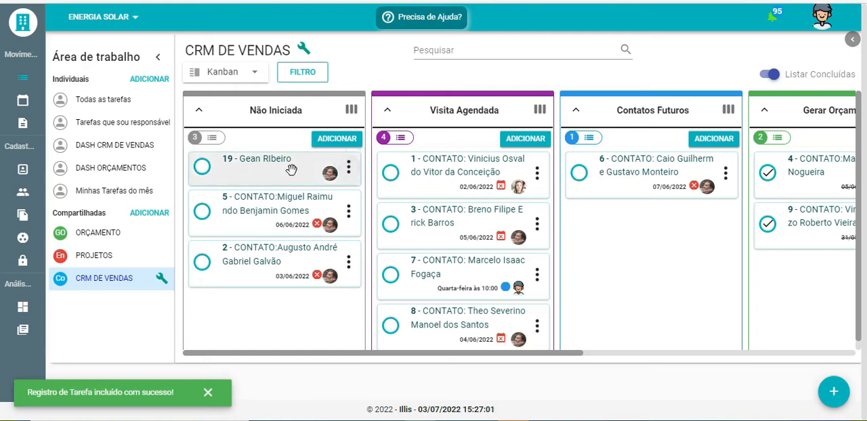
View the details of the newest card in the Não Iniciada column and close them
{"action": "left_click", "coordinate": [283, 170]}
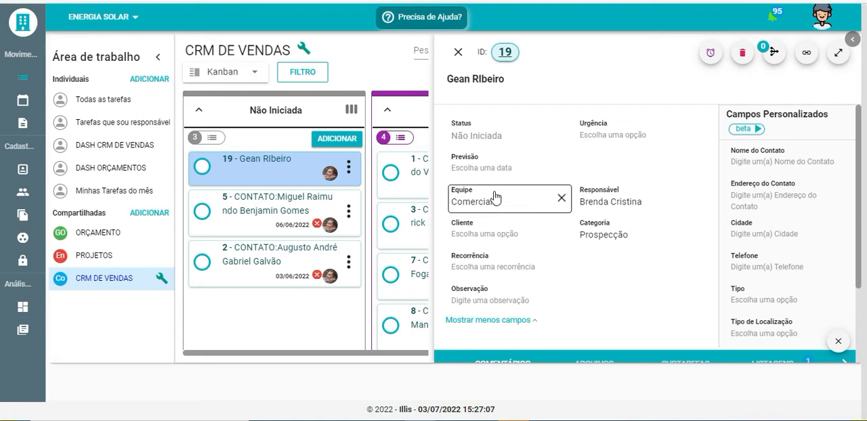
{"action": "left_click", "coordinate": [458, 53]}
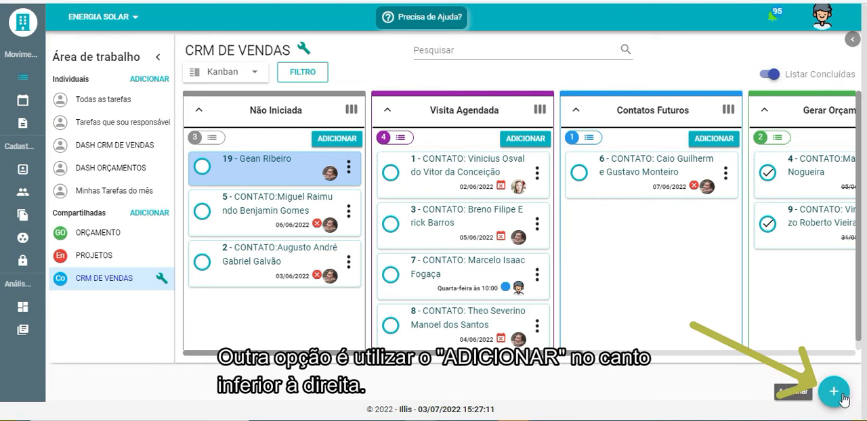
Add a task described as CONTATO: plus the contact's name, with Previsão 03/07/2022 15:00, and move its card to Visita Agendada
{"action": "left_click", "coordinate": [835, 394]}
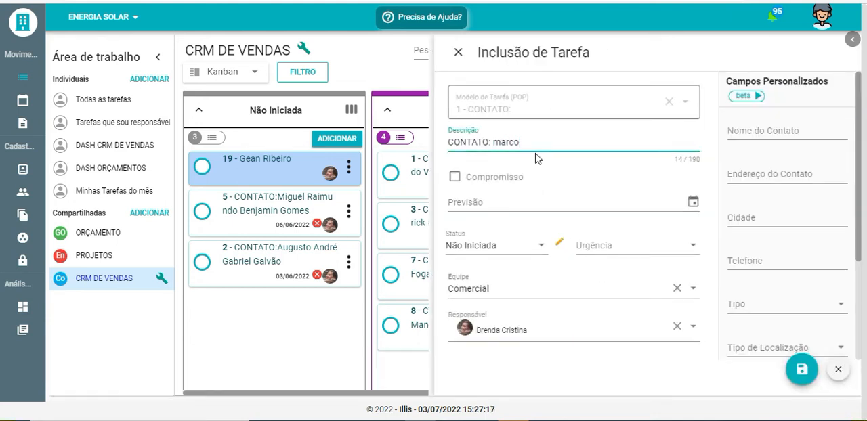
{"action": "left_click", "coordinate": [568, 194]}
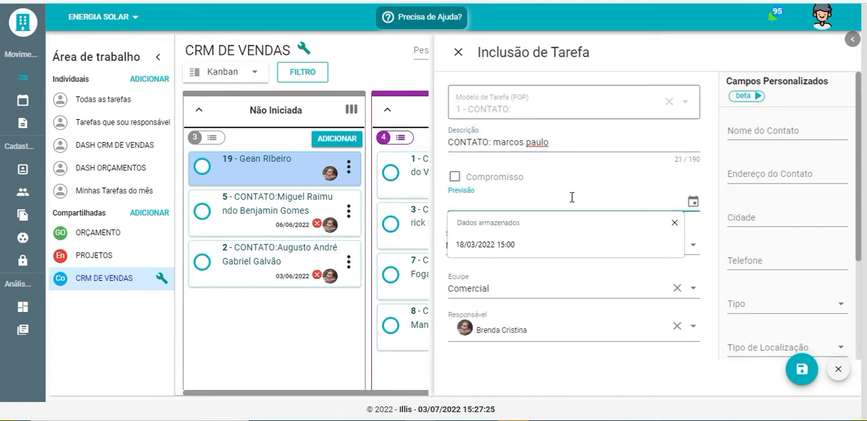
{"action": "type", "text": "03/07/2022 15:00"}
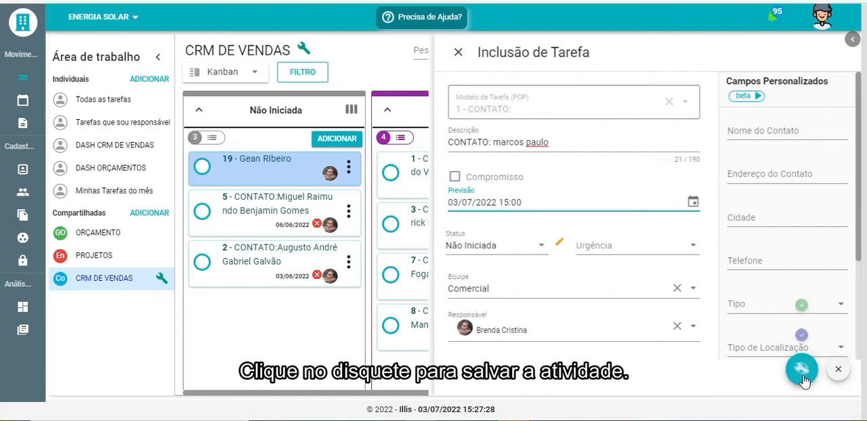
{"action": "left_click", "coordinate": [801, 372]}
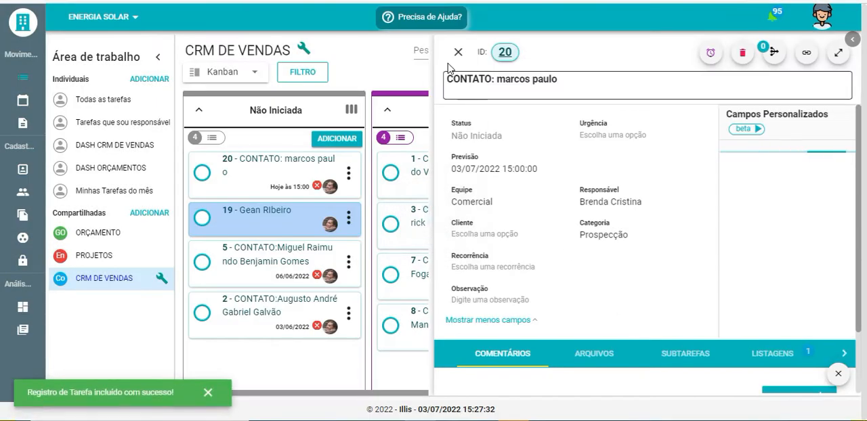
{"action": "left_click", "coordinate": [458, 52]}
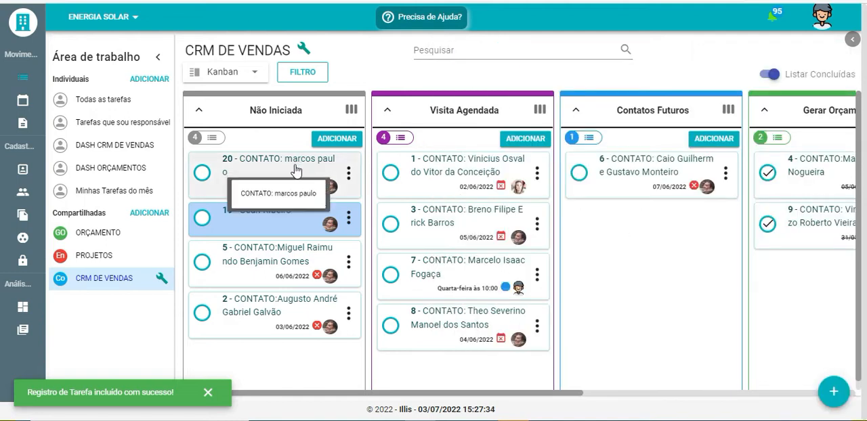
{"action": "left_click_drag", "start_coordinate": [282, 170], "coordinate": [451, 171]}
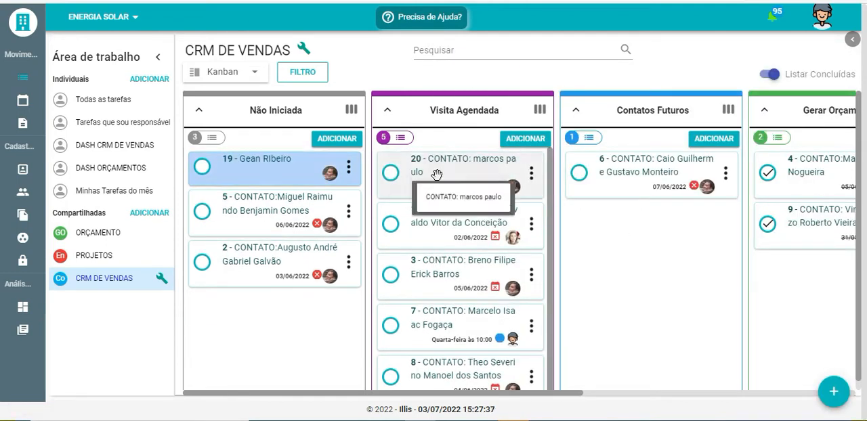
Show the workspace as a table and add a task described with the contact's full name, checking its details
{"action": "left_click", "coordinate": [232, 72]}
{"action": "left_click", "coordinate": [222, 108]}
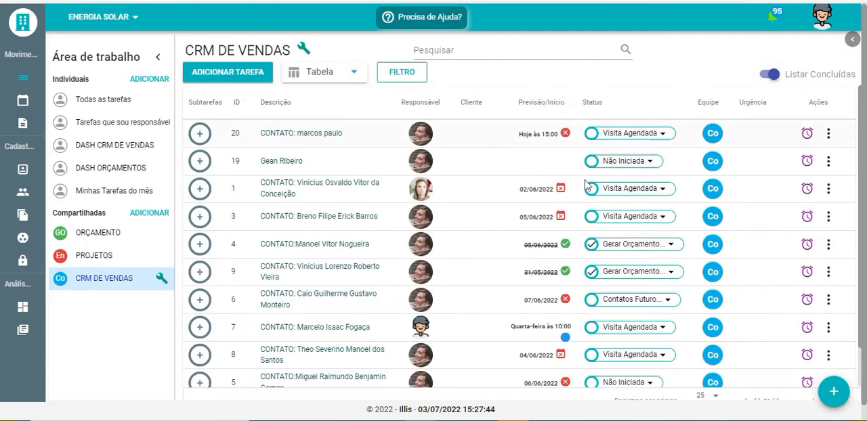
{"action": "left_click", "coordinate": [224, 78]}
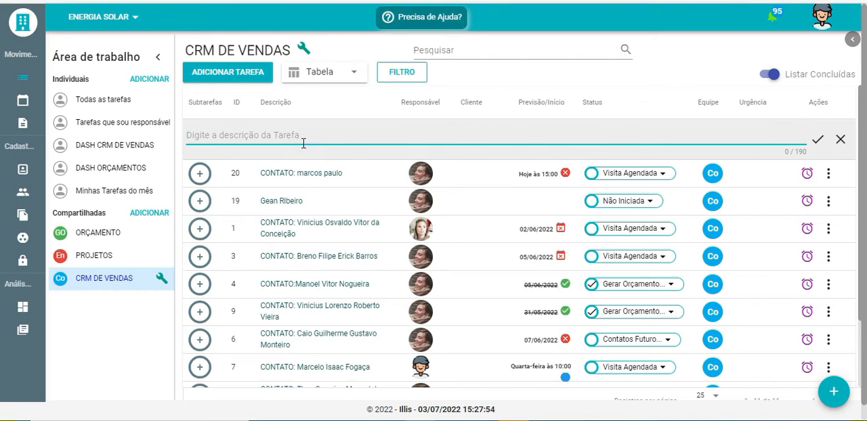
{"action": "left_click", "coordinate": [840, 141]}
{"action": "left_click", "coordinate": [283, 134]}
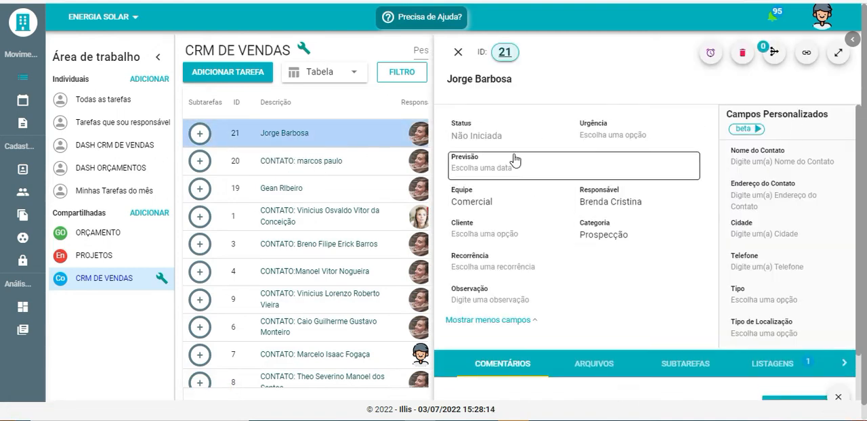
{"action": "left_click", "coordinate": [458, 53]}
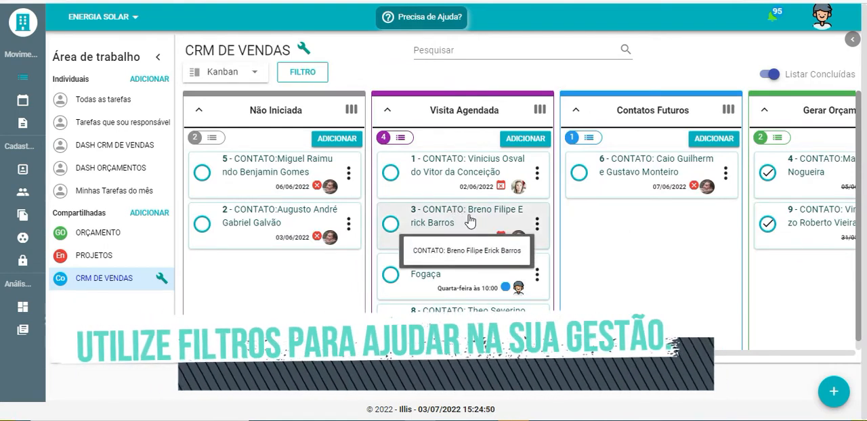
Open the PROJETOS workspace, view the subtasks of task 18 and collapse them again
{"action": "left_click", "coordinate": [101, 255]}
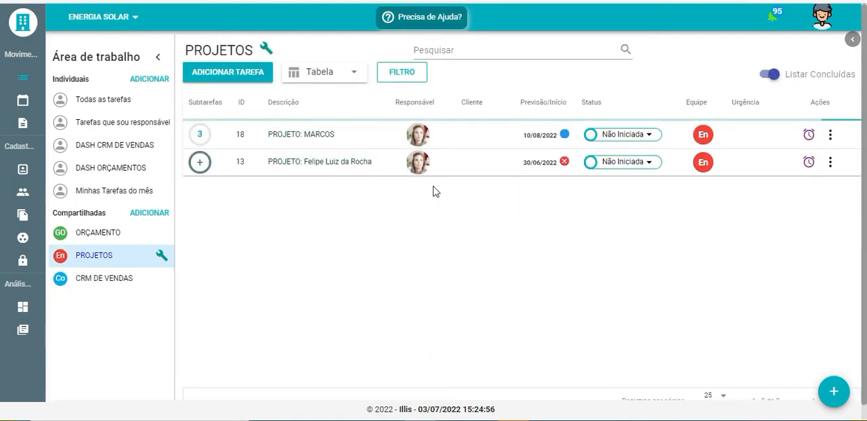
{"action": "left_click", "coordinate": [200, 139]}
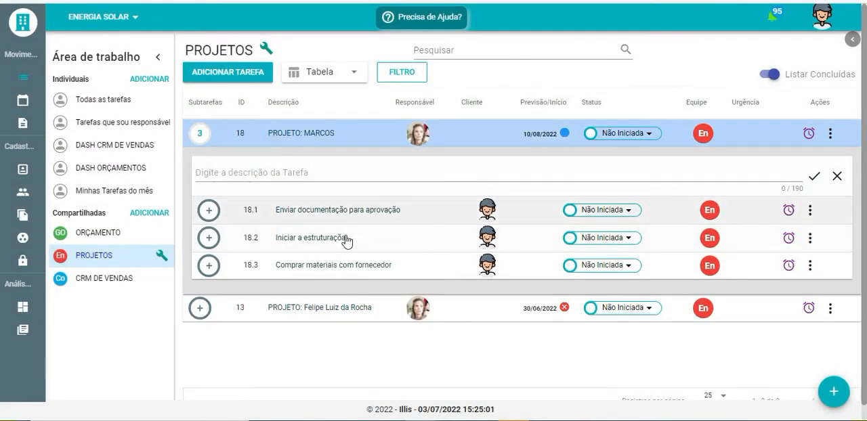
{"action": "left_click", "coordinate": [838, 177]}
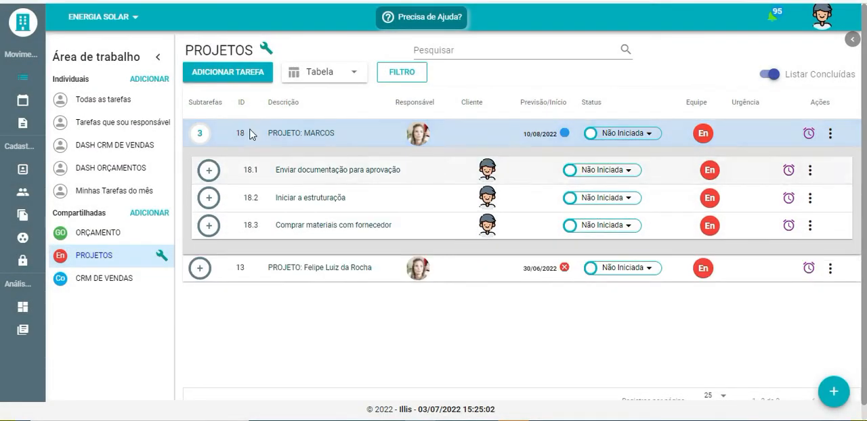
{"action": "left_click", "coordinate": [206, 138]}
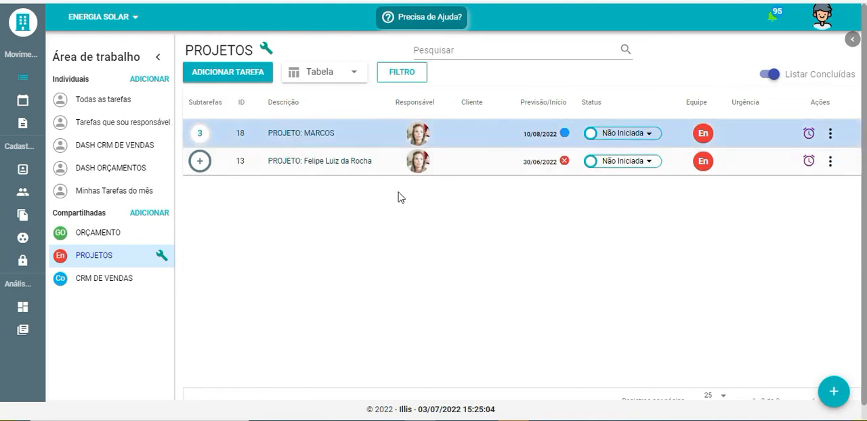
{"action": "left_click", "coordinate": [513, 121]}
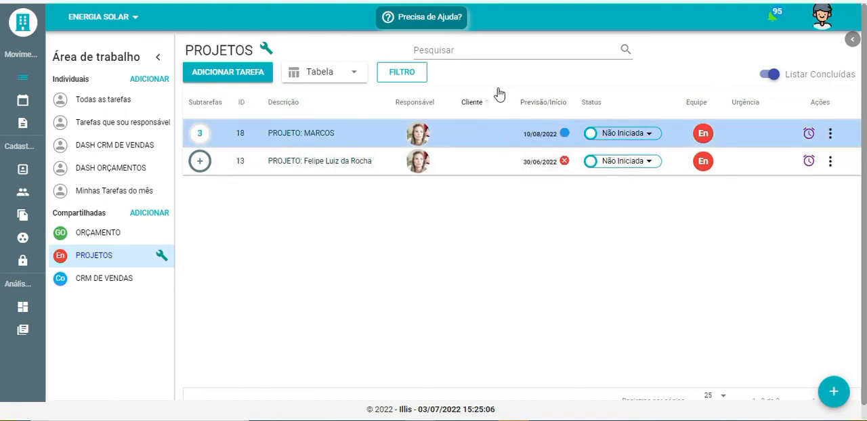
Open the workspace's filter settings and examine the options for Status and Status da Previsão
{"action": "left_click", "coordinate": [415, 73]}
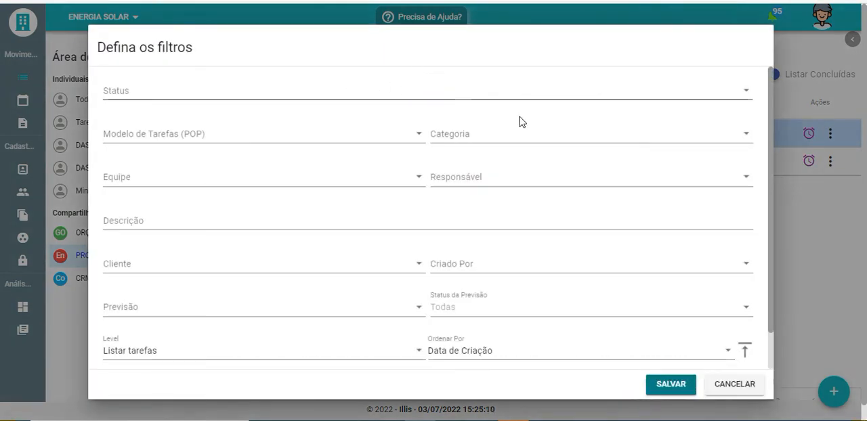
{"action": "left_click", "coordinate": [201, 88]}
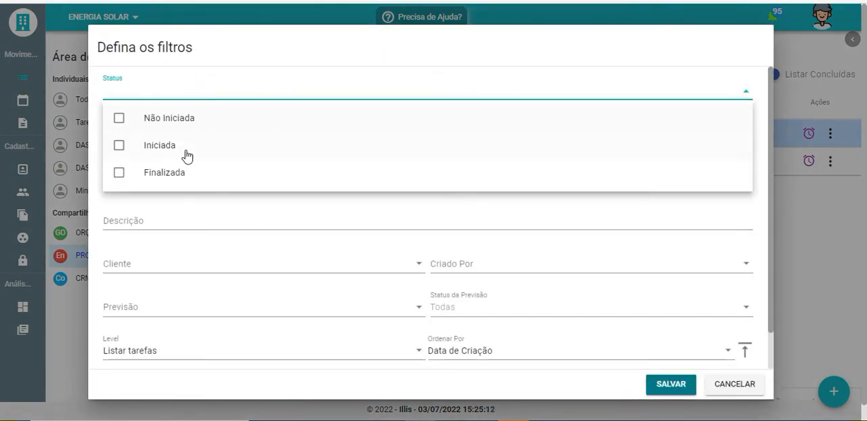
{"action": "left_click", "coordinate": [253, 49]}
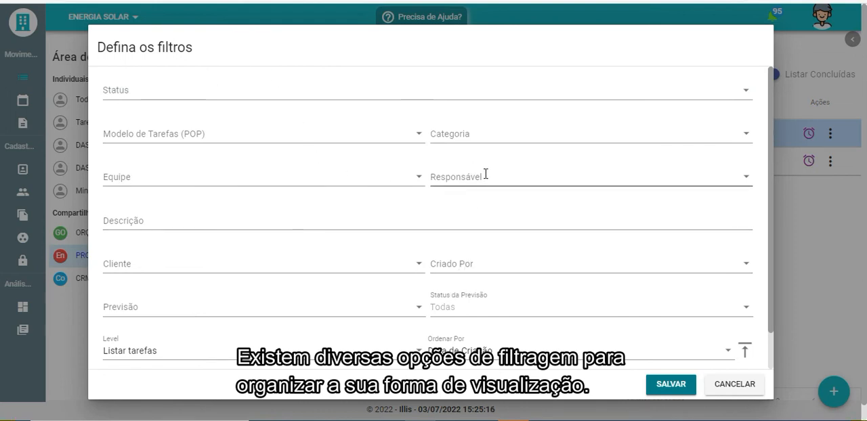
{"action": "scroll", "coordinate": [403, 254], "scroll_direction": "down", "scroll_amount": 1}
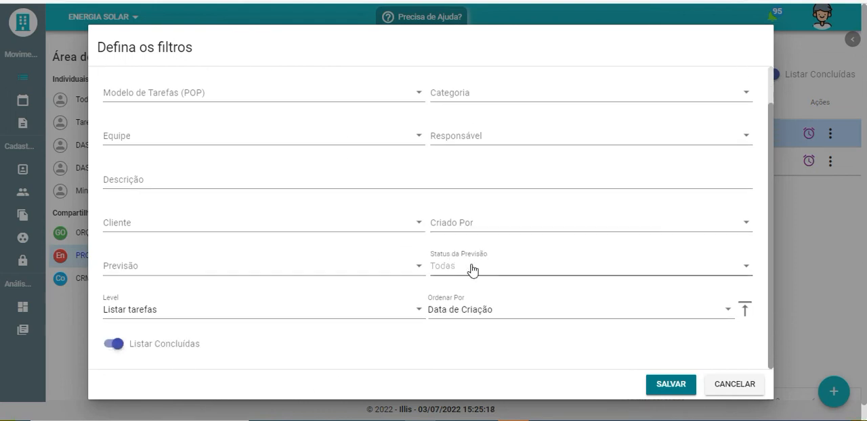
{"action": "left_click", "coordinate": [449, 266]}
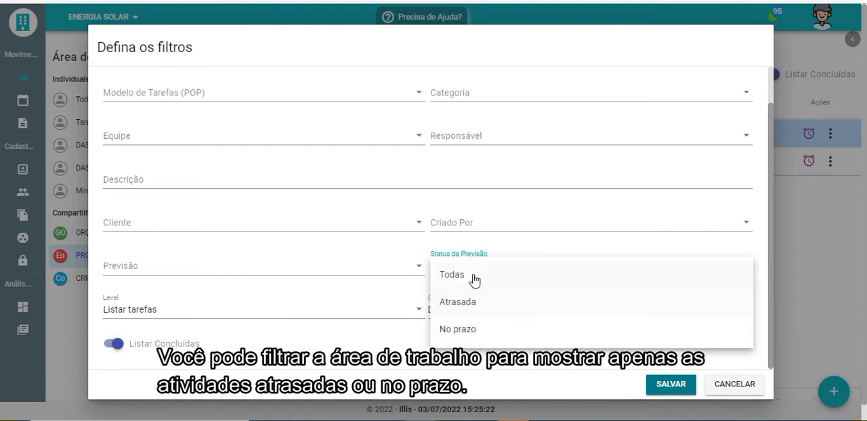
{"action": "left_click", "coordinate": [410, 367]}
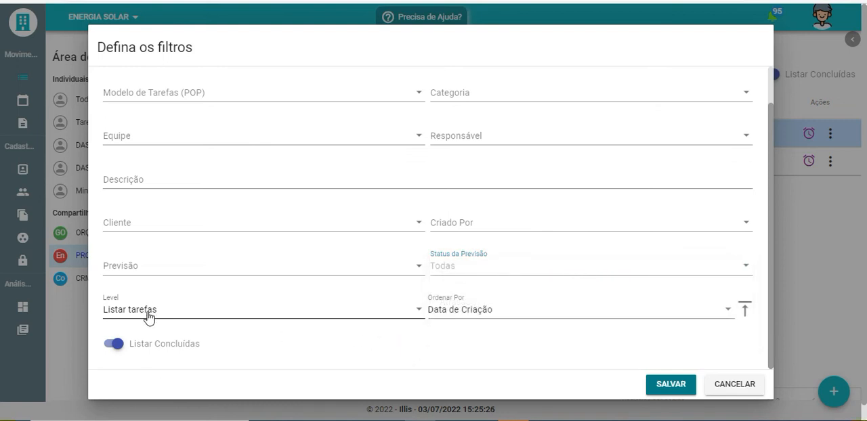
Set the filter's Level to Listar subtarefas and save the filter
{"action": "left_click", "coordinate": [177, 314]}
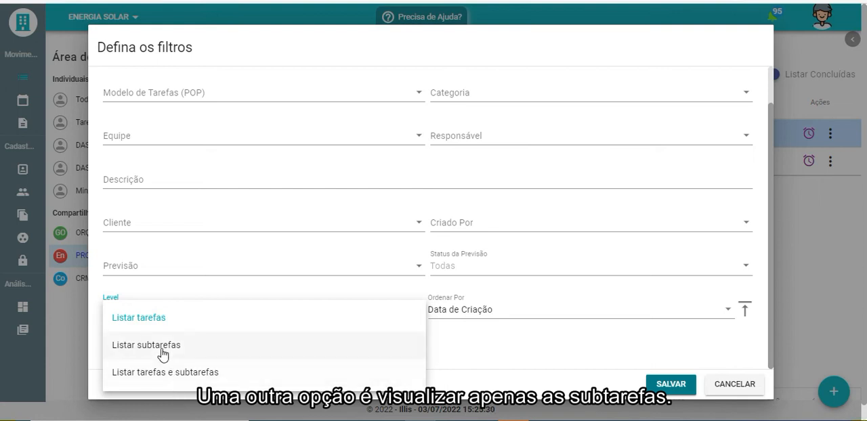
{"action": "left_click", "coordinate": [156, 352]}
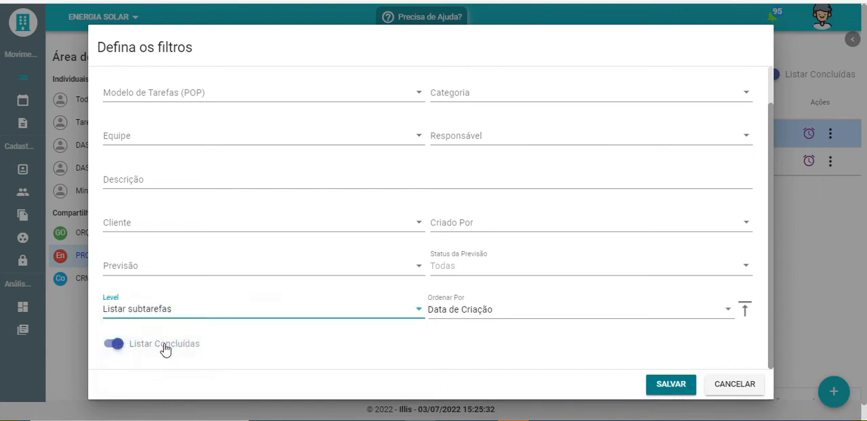
{"action": "left_click", "coordinate": [338, 370]}
{"action": "left_click", "coordinate": [679, 387]}
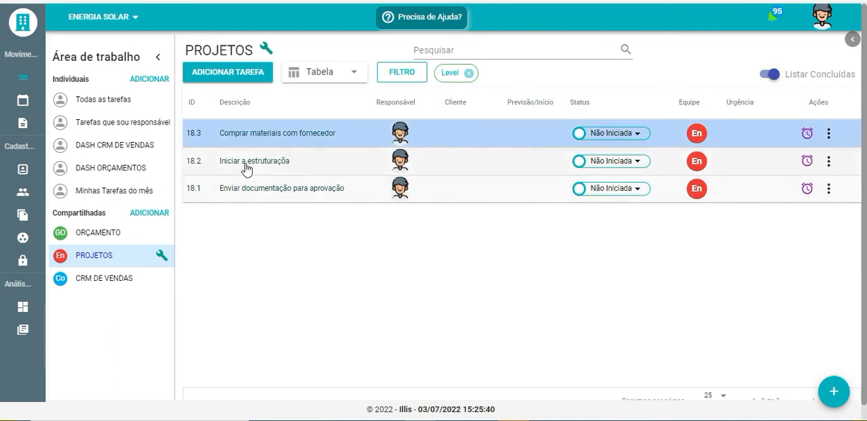
Add a Status da Previsão filter set to Atrasada and save it
{"action": "left_click", "coordinate": [411, 74]}
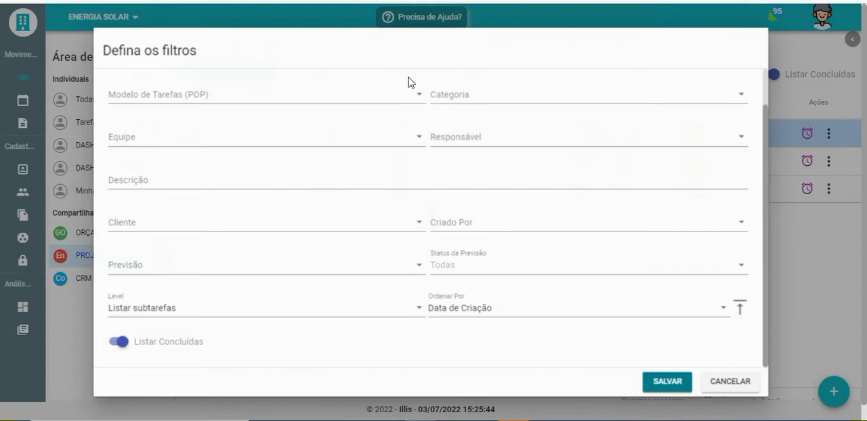
{"action": "left_click", "coordinate": [462, 272]}
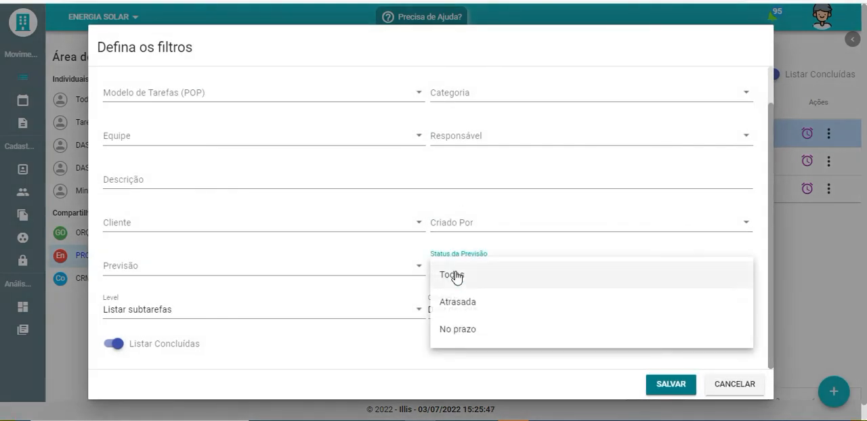
{"action": "left_click", "coordinate": [458, 311]}
{"action": "left_click", "coordinate": [663, 387]}
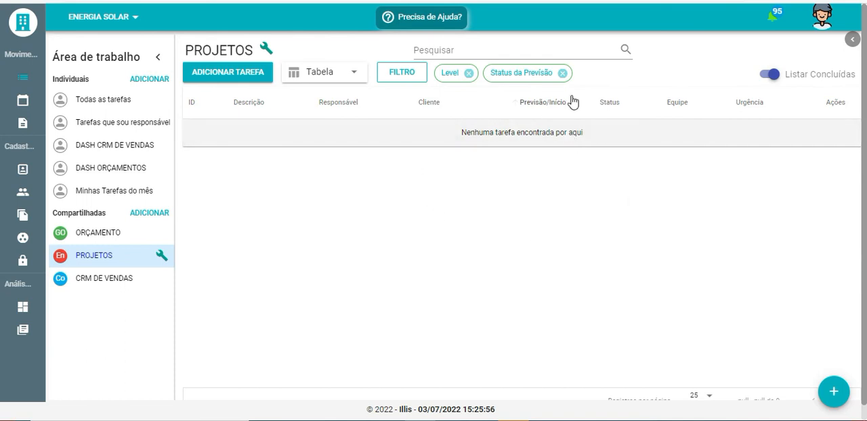
Remove the Status da Previsão and Level filters from the PROJETOS workspace
{"action": "left_click", "coordinate": [562, 73]}
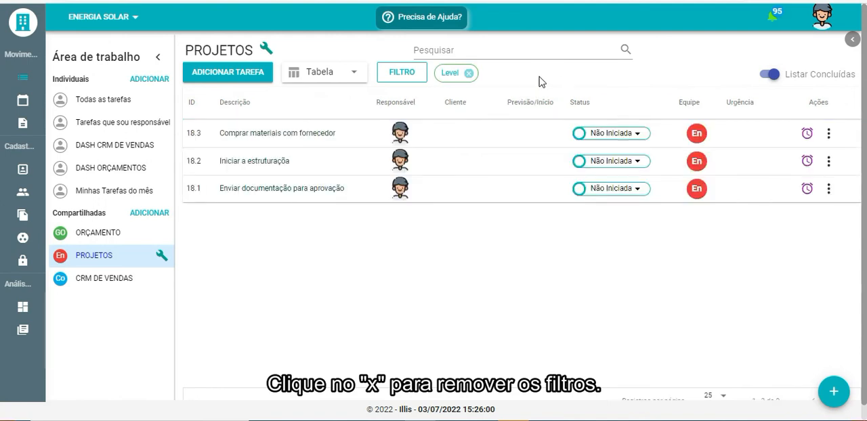
{"action": "left_click", "coordinate": [469, 73]}
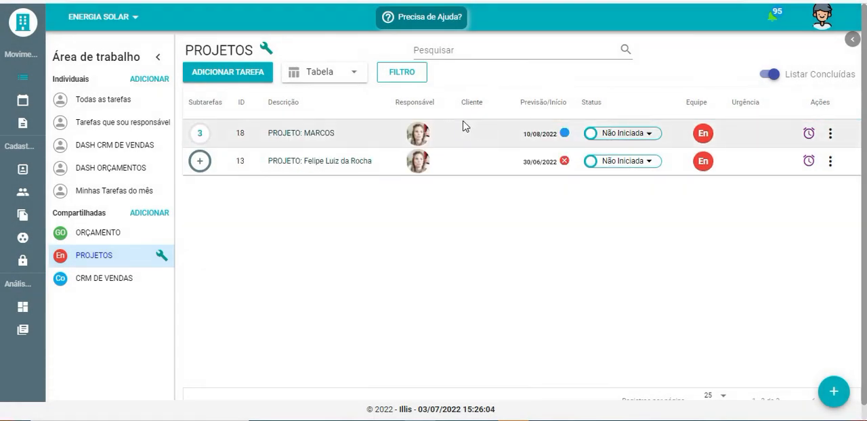
{"action": "left_click", "coordinate": [466, 126]}
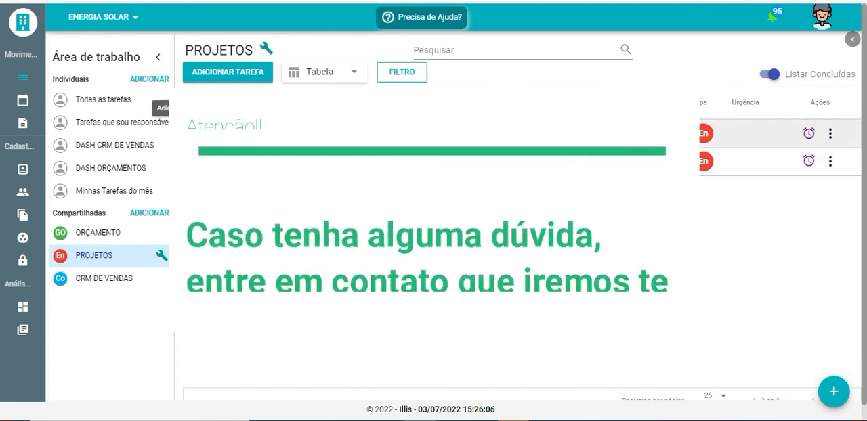